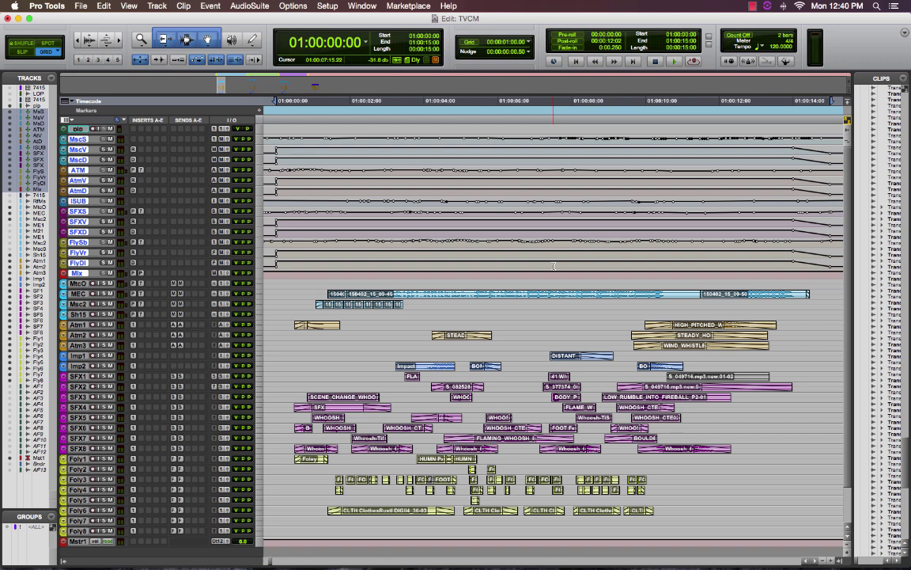
Select the stem tracks from MscS down through FlySb, FlyVr, FlyDl and Mix
{"action": "key", "text": "p"}
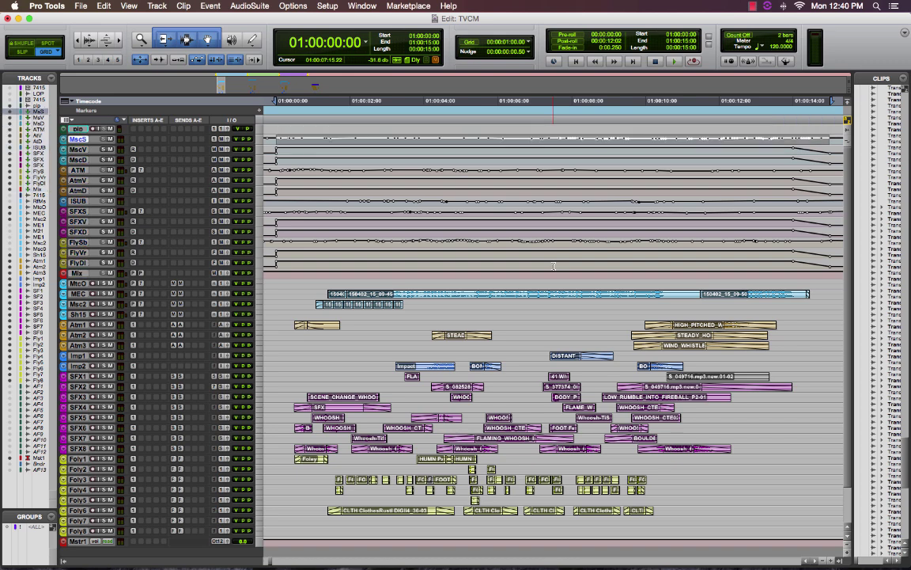
{"action": "key", "text": "shift+semicolon"}
{"action": "key", "text": "shift+semicolon"}
{"action": "key", "text": "shift+semicolon"}
{"action": "key", "text": "shift+semicolon"}
{"action": "key", "text": "shift+semicolon"}
{"action": "key", "text": "shift+semicolon"}
{"action": "key", "text": "shift+semicolon"}
{"action": "key", "text": "shift+semicolon"}
{"action": "key", "text": "shift+semicolon"}
{"action": "key", "text": "shift+semicolon"}
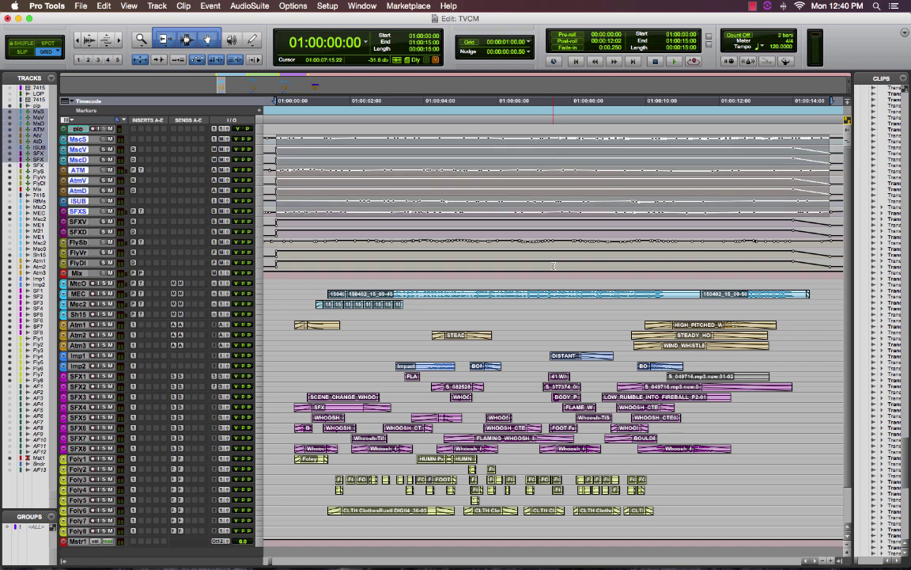
{"action": "key", "text": "shift+semicolon"}
{"action": "key", "text": "shift+semicolon"}
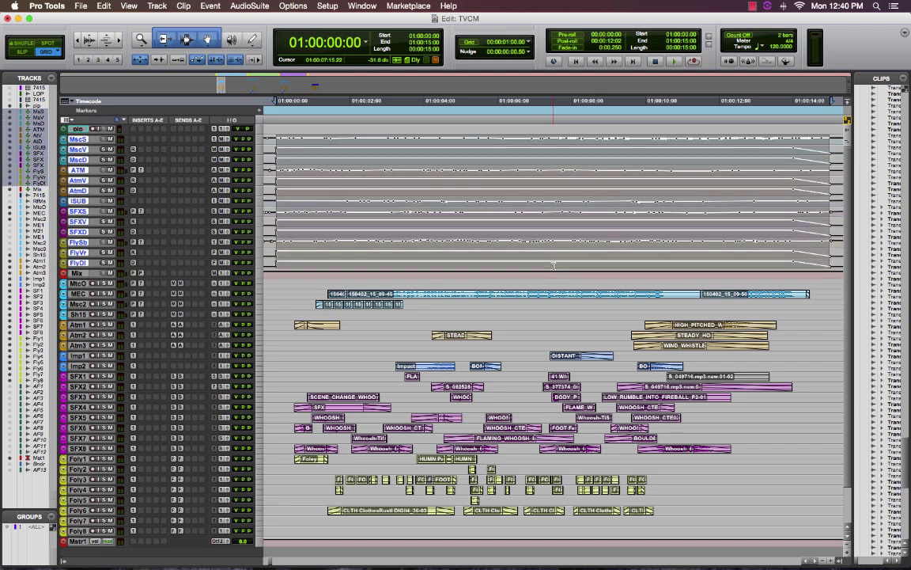
{"action": "key", "text": "shift+semicolon"}
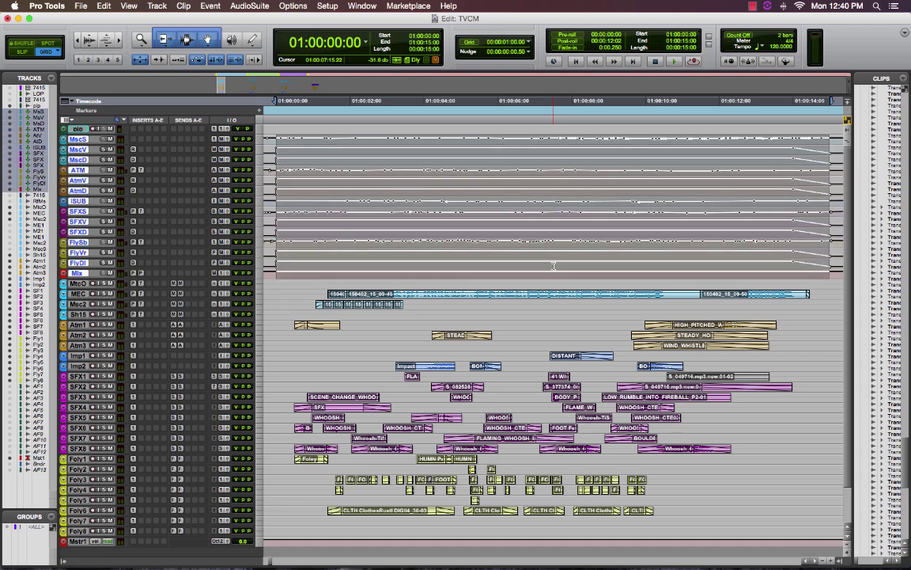
Commit the selected stems with Consolidate Clips and volume, mute and pan automation included
{"action": "key", "text": "alt+shift+c"}
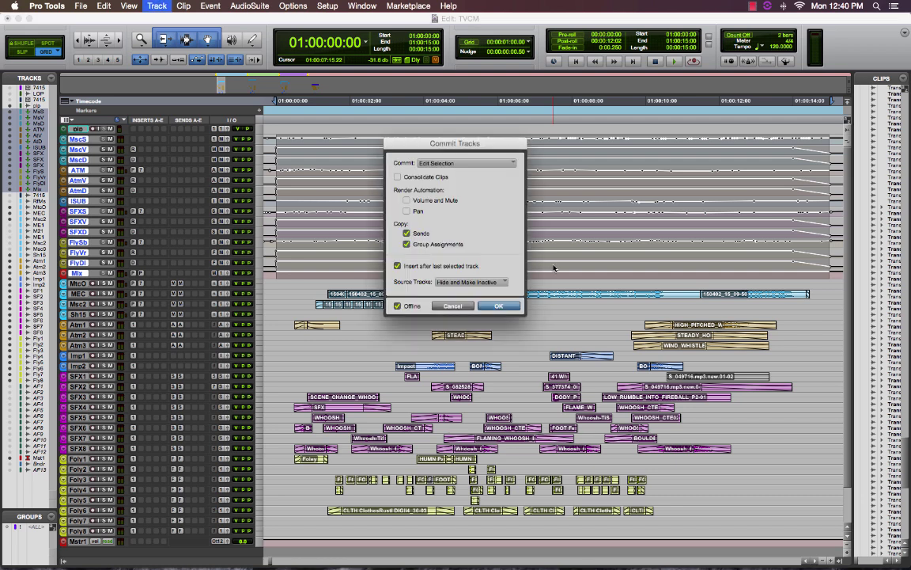
{"action": "left_click", "coordinate": [433, 176]}
{"action": "left_click", "coordinate": [419, 200]}
{"action": "left_click", "coordinate": [417, 212]}
{"action": "left_click", "coordinate": [497, 307]}
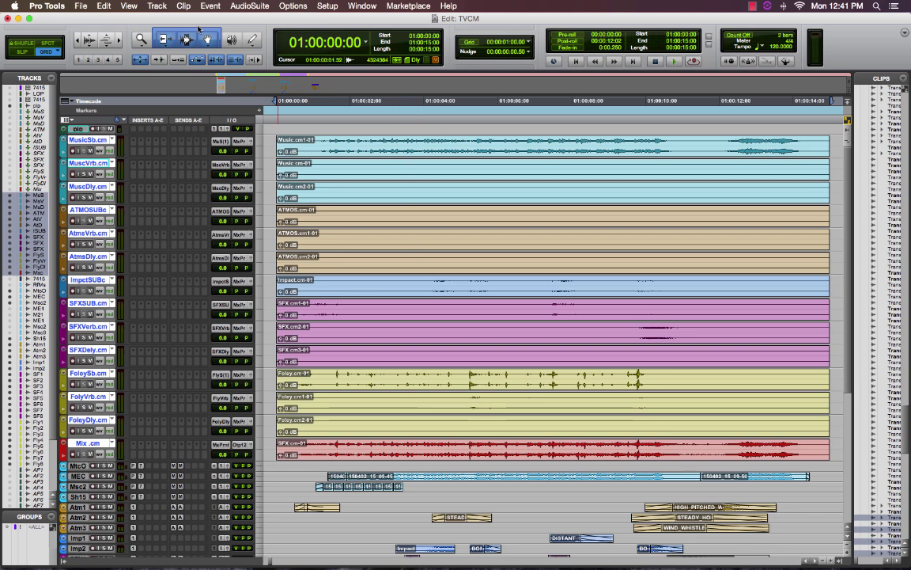
Enlarge the rendered waveforms, keep the selection start at 01:00:00:00, and reach the clips list options
{"action": "left_click", "coordinate": [97, 38]}
{"action": "left_click", "coordinate": [97, 38]}
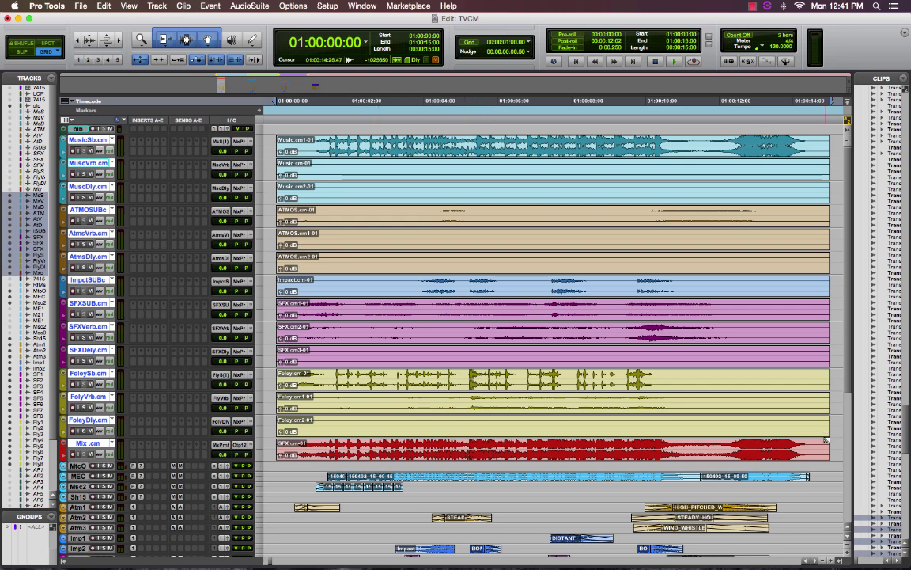
{"action": "left_click", "coordinate": [262, 128], "text": "shift"}
{"action": "key", "text": "super+z"}
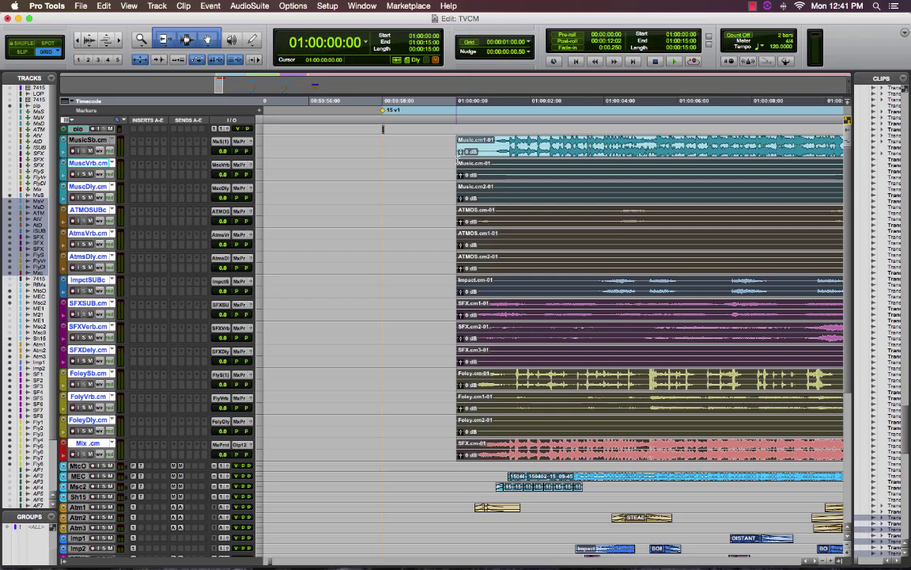
{"action": "left_click", "coordinate": [905, 79]}
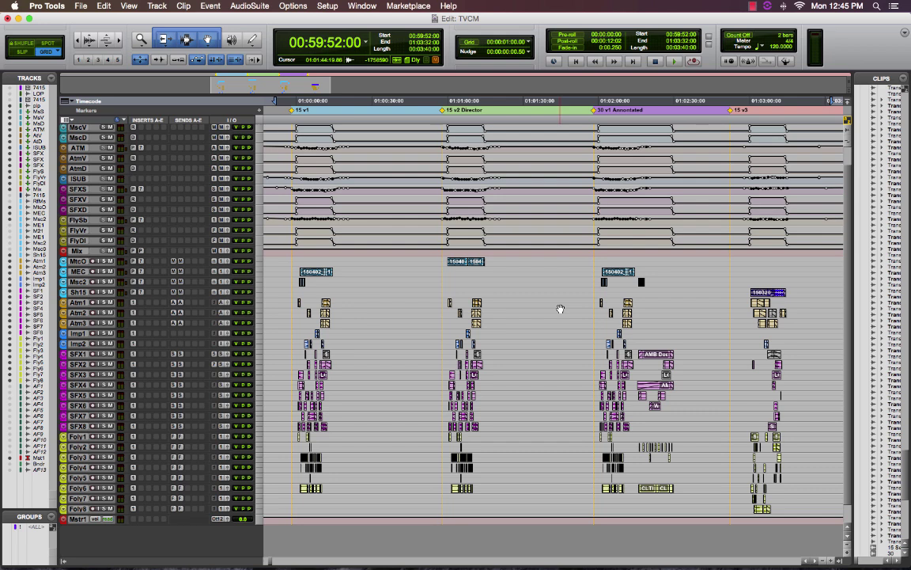
Shrink track heights to reveal the Bndr track, then make the Bndr track taller
{"action": "key", "text": "KP_7"}
{"action": "key", "text": "KP_Decimal"}
{"action": "key", "text": "KP_1"}
{"action": "key", "text": "KP_Decimal"}
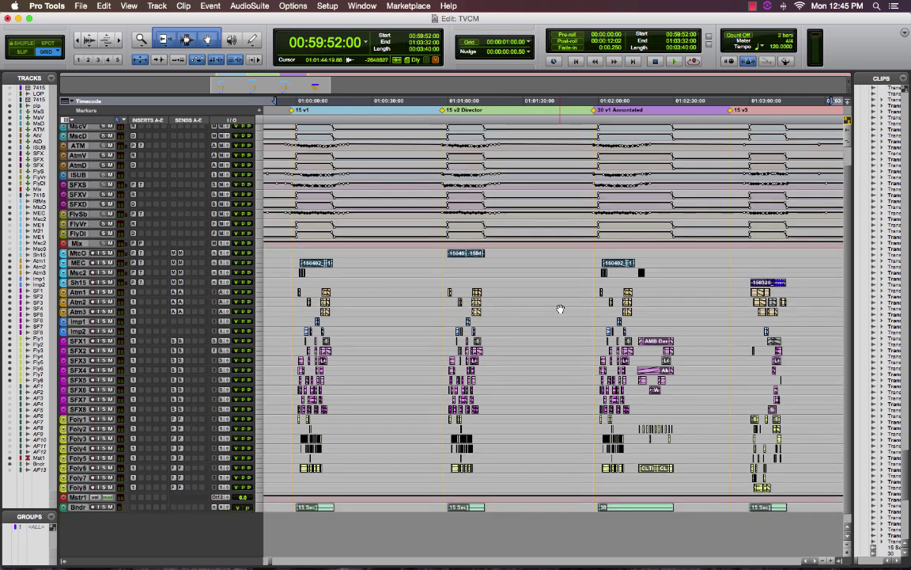
{"action": "left_click", "coordinate": [258, 507]}
{"action": "left_click", "coordinate": [273, 525]}
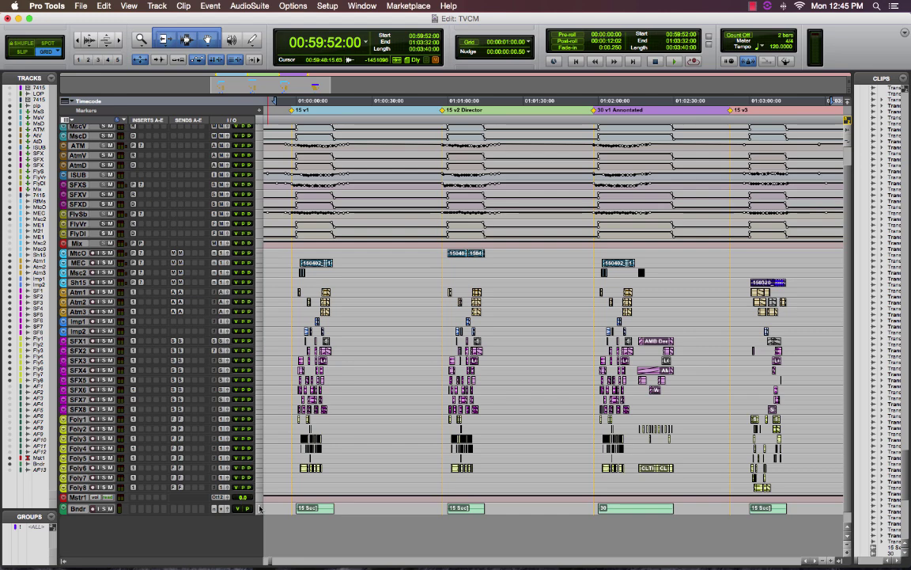
{"action": "left_click", "coordinate": [259, 507]}
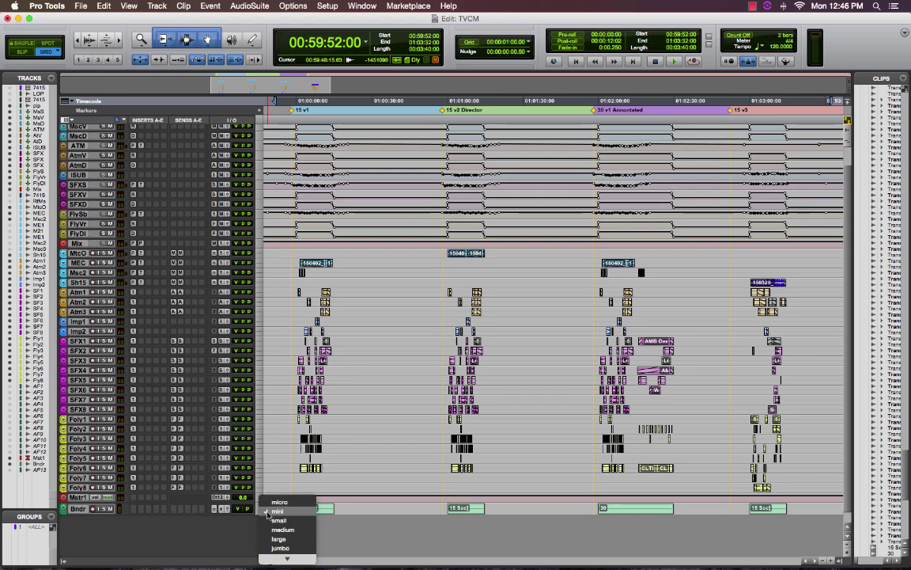
{"action": "left_click", "coordinate": [261, 486]}
{"action": "scroll", "coordinate": [311, 506], "scroll_direction": "down", "scroll_amount": 3}
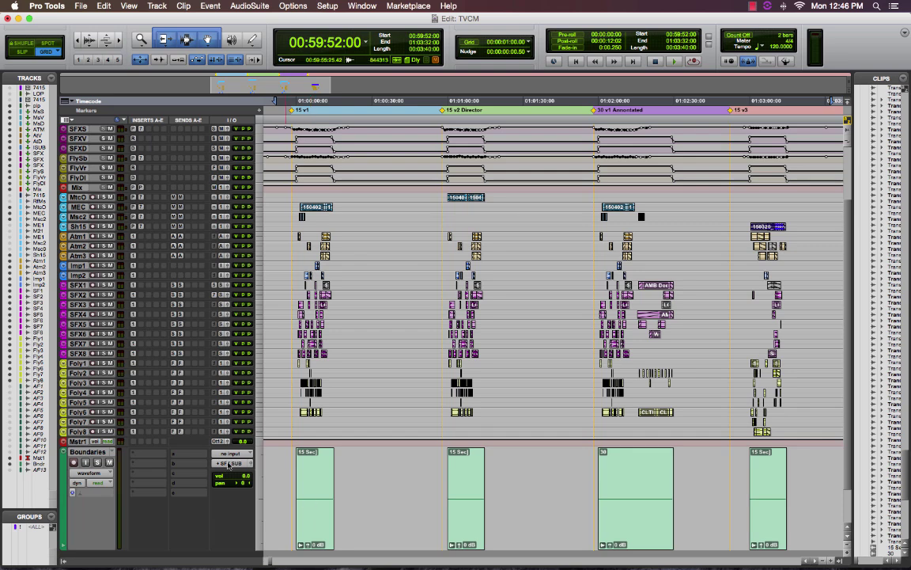
Keep the Boundaries track output on SFX SUB and shrink the track back down
{"action": "left_click", "coordinate": [229, 463]}
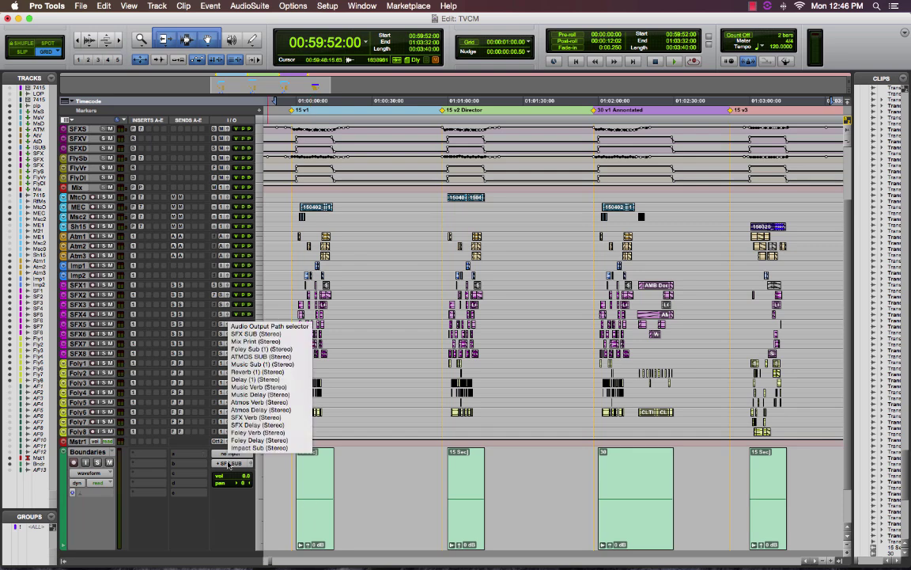
{"action": "left_click", "coordinate": [236, 521]}
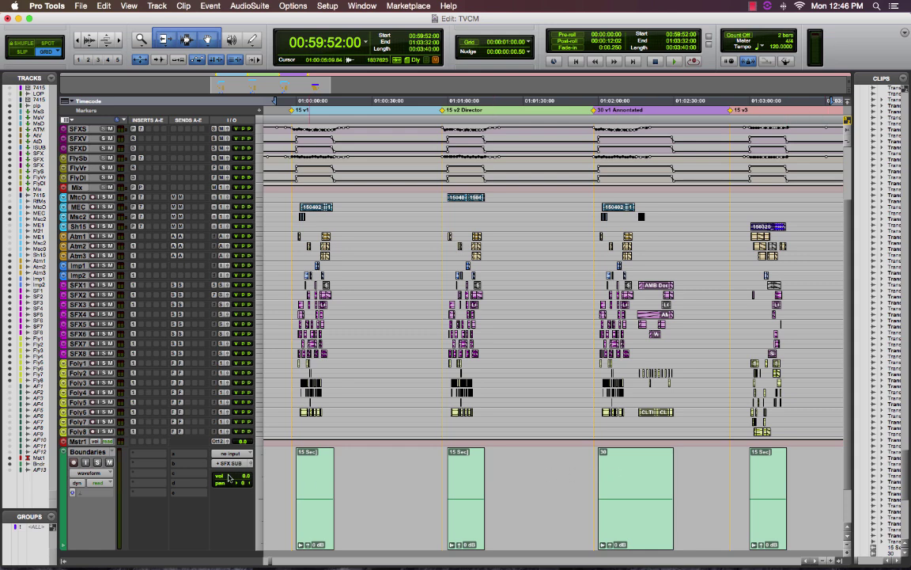
{"action": "left_click", "coordinate": [253, 462]}
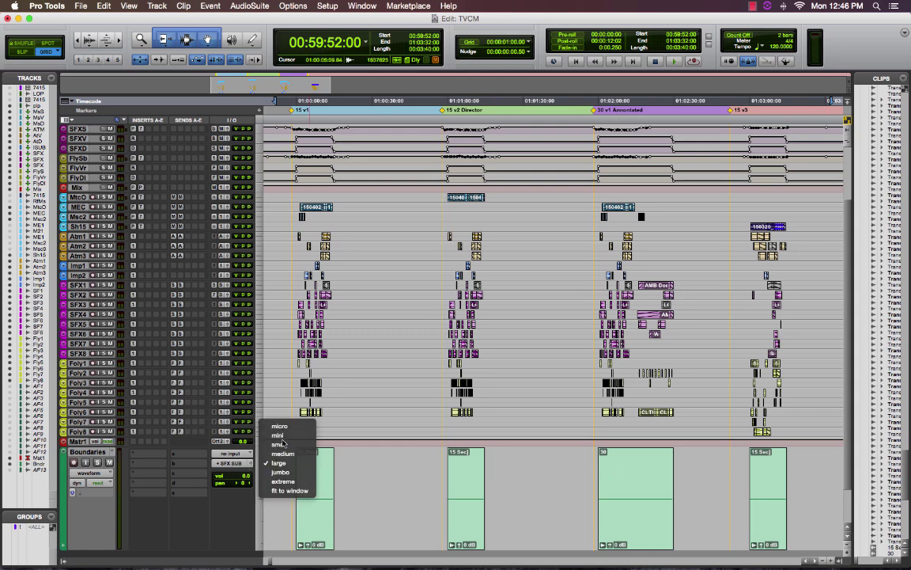
{"action": "left_click", "coordinate": [284, 449]}
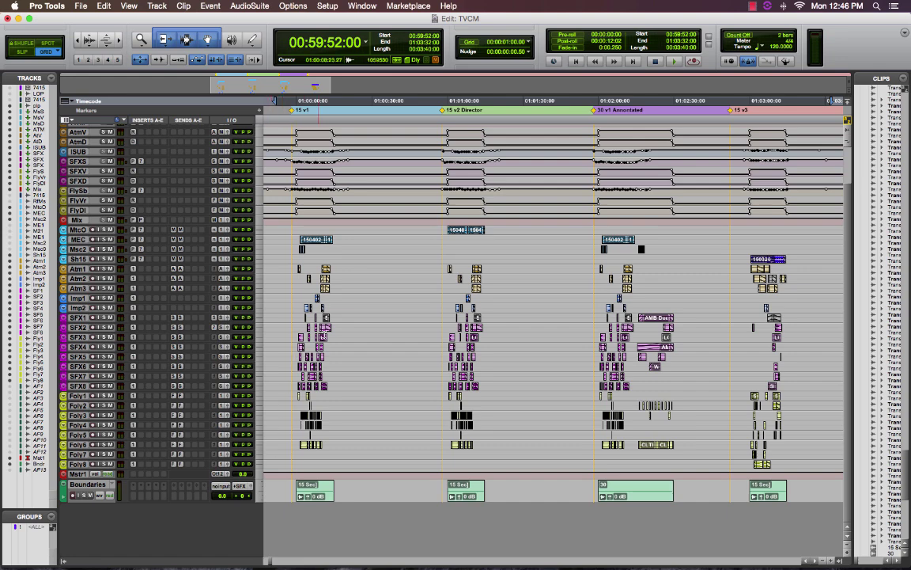
Select the MscS through Mix stems and bring up Commit Tracks for an offline edit-selection commit
{"action": "scroll", "coordinate": [267, 452], "scroll_direction": "up", "scroll_amount": 3}
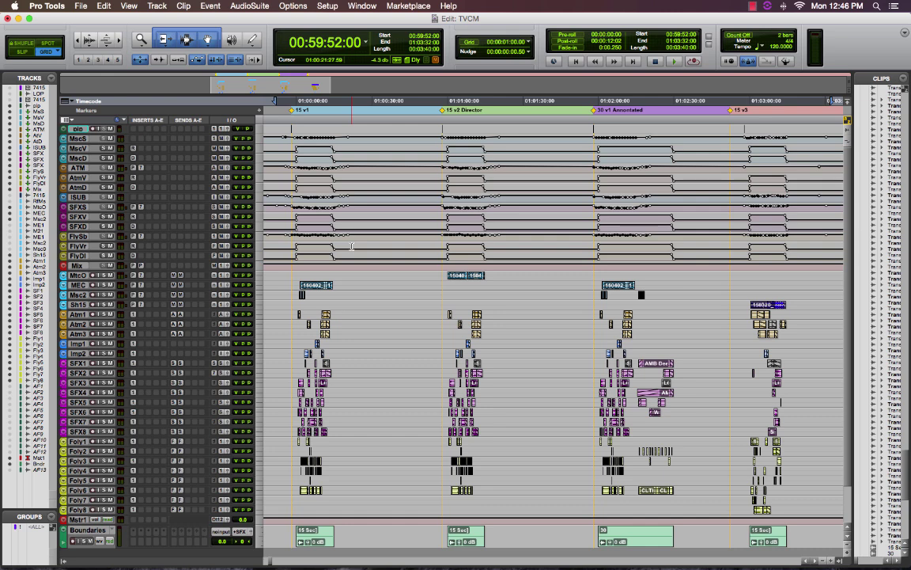
{"action": "key", "text": "semicolon"}
{"action": "key", "text": "semicolon"}
{"action": "key", "text": "semicolon"}
{"action": "key", "text": "semicolon"}
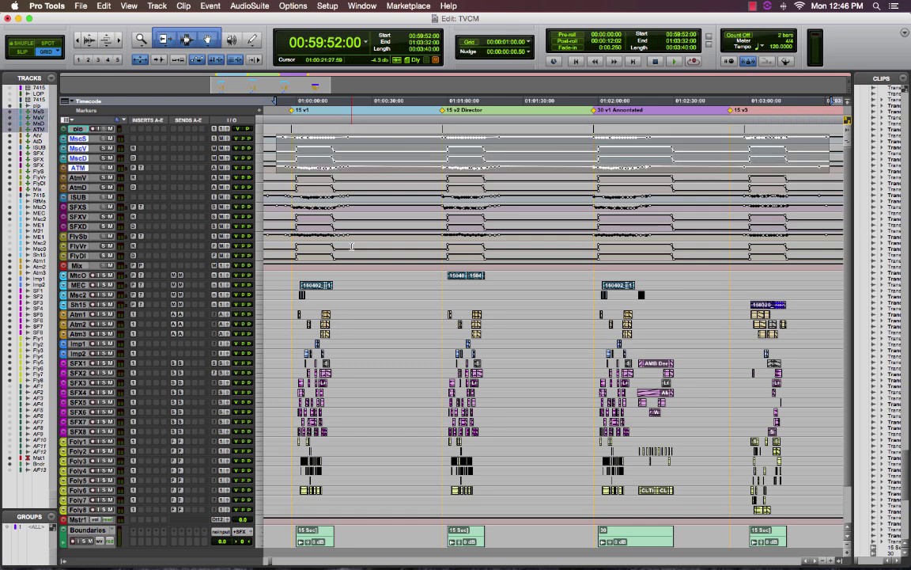
{"action": "key", "text": "shift+semicolon"}
{"action": "key", "text": "shift+semicolon"}
{"action": "key", "text": "shift+semicolon"}
{"action": "key", "text": "shift+semicolon"}
{"action": "key", "text": "shift+semicolon"}
{"action": "key", "text": "shift+semicolon"}
{"action": "key", "text": "shift+semicolon"}
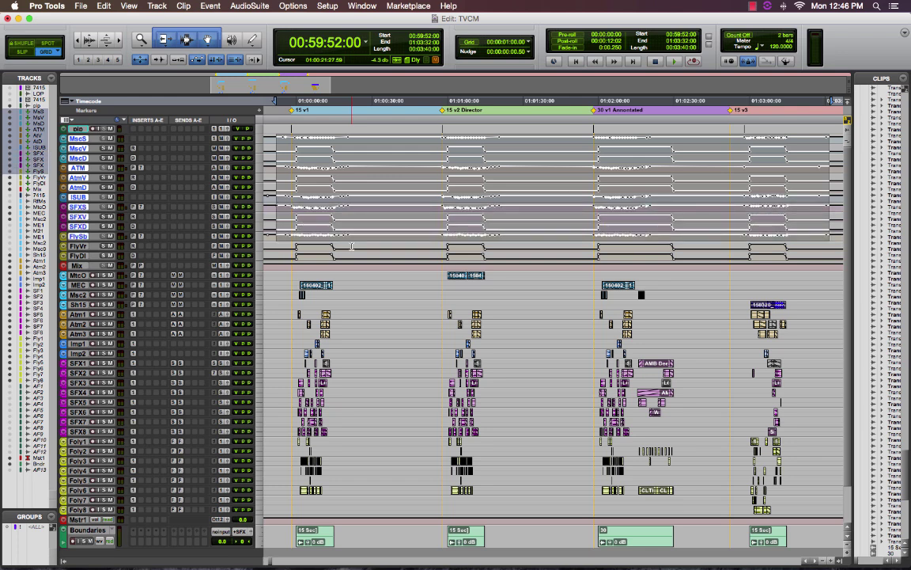
{"action": "key", "text": "shift+semicolon"}
{"action": "key", "text": "shift+semicolon"}
{"action": "key", "text": "shift+semicolon"}
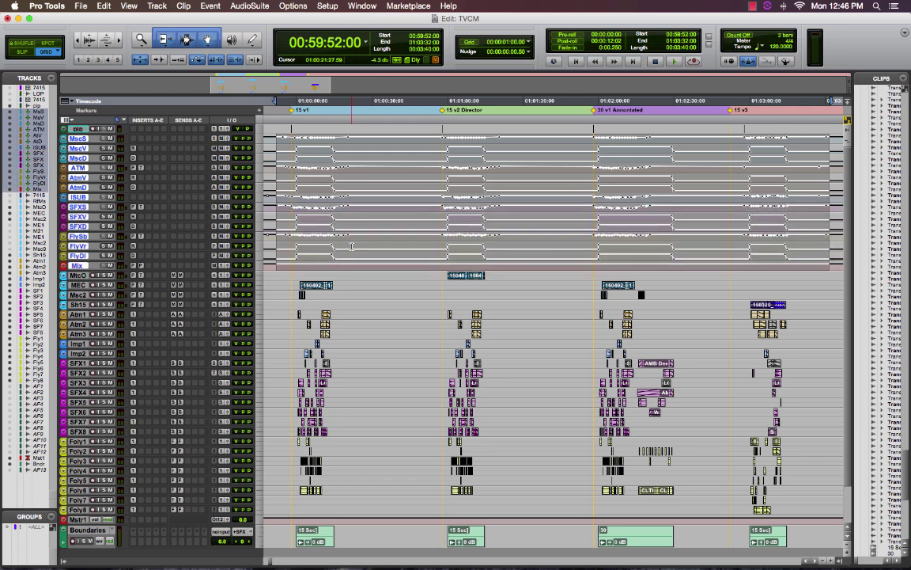
{"action": "key", "text": "alt+shift+c"}
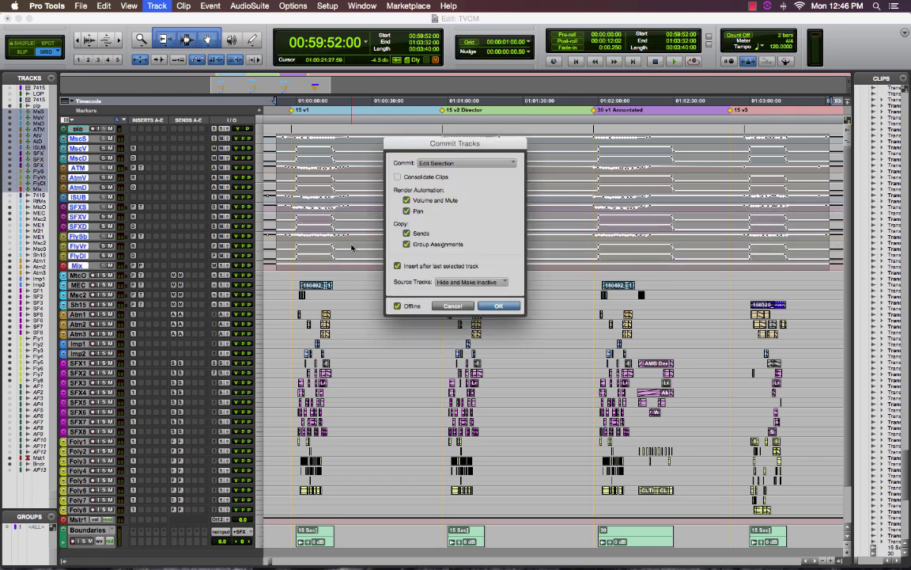
Confirm the commit settings to start rendering the stems into .cm tracks
{"action": "left_click", "coordinate": [497, 306]}
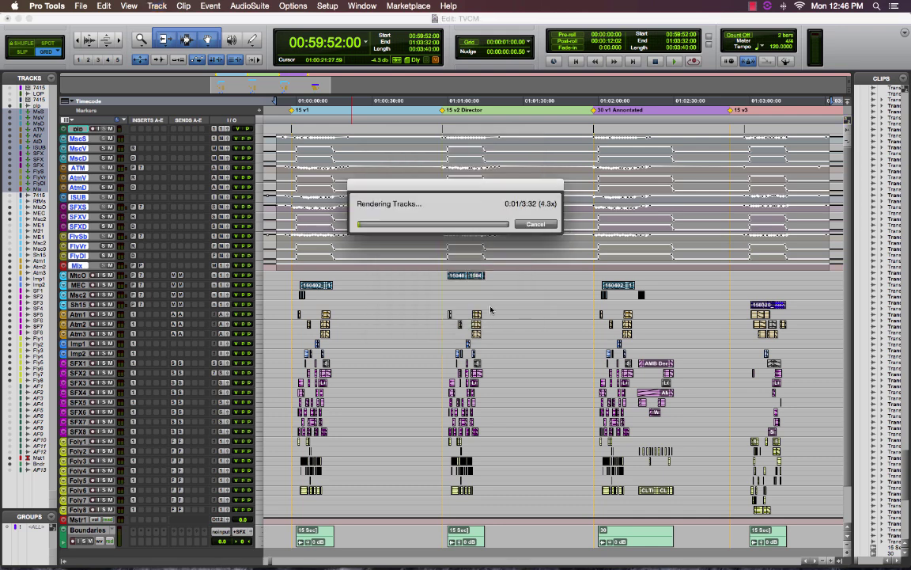